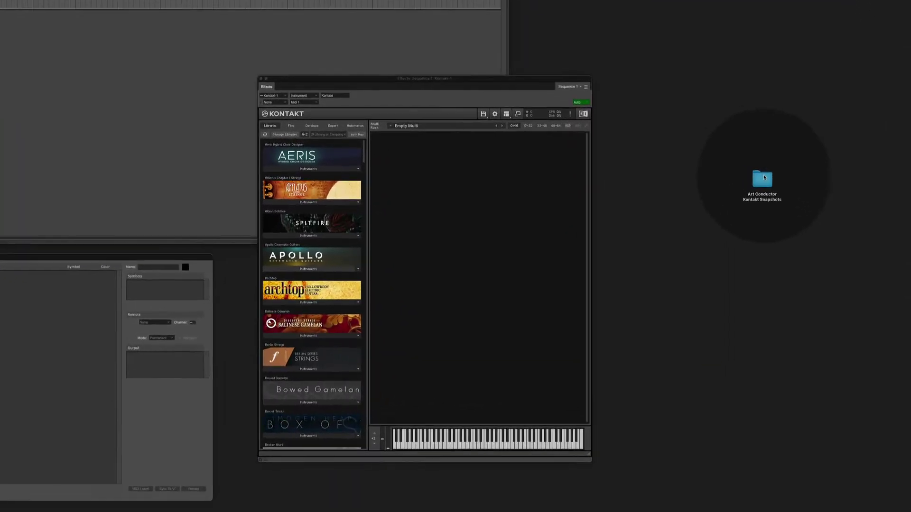
Step: Load the Babylonwaves Art Conductor Script 1.2 multi from the Art Conductor Kontakt Snapshots folder into Kontakt
{"action": "double_click", "coordinate": [764, 178]}
{"action": "left_click", "coordinate": [653, 128]}
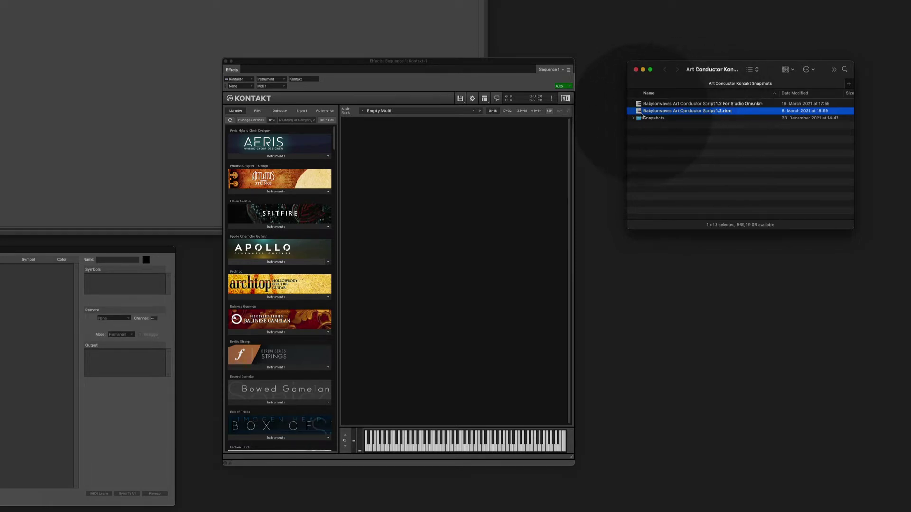
{"action": "left_click_drag", "start_coordinate": [631, 113], "coordinate": [450, 174]}
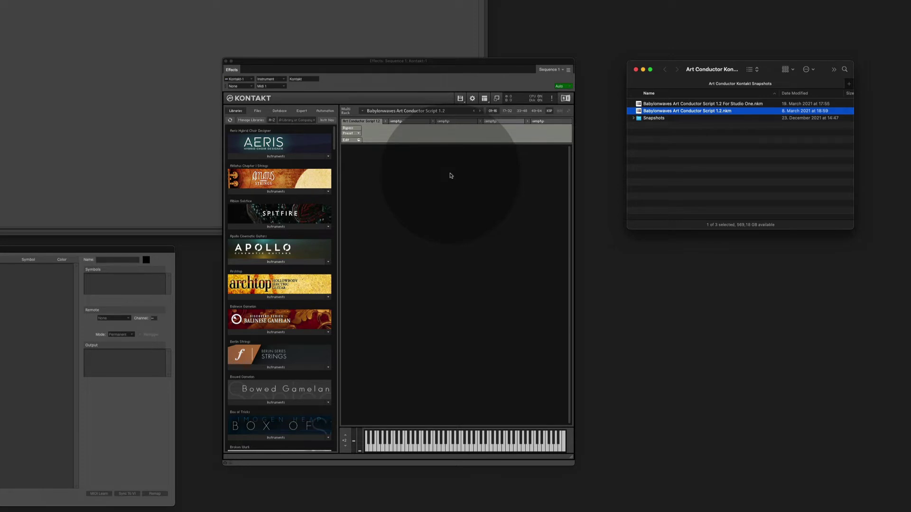
Step: Add the Orange Tree Evolution Dry Relic Art Conductor.nksn snapshot to Kontakt's Multi Rack
{"action": "double_click", "coordinate": [650, 118]}
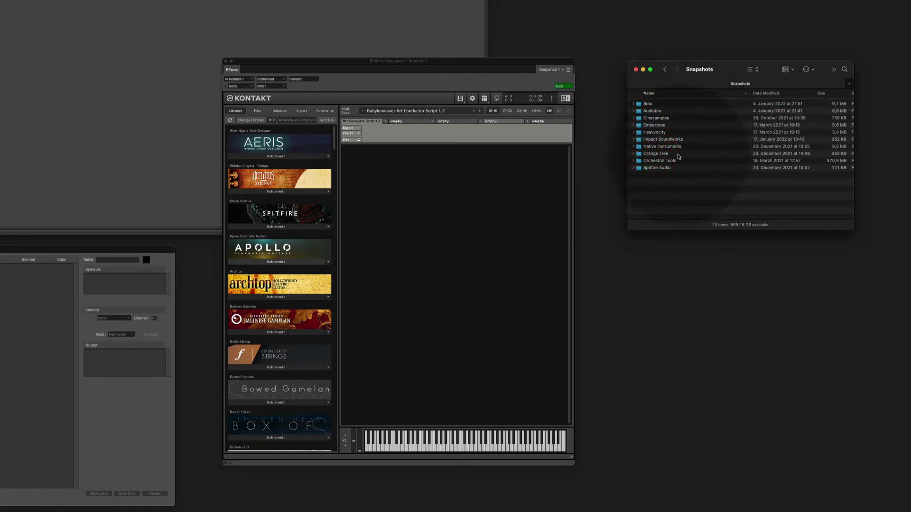
{"action": "double_click", "coordinate": [666, 154]}
{"action": "left_click", "coordinate": [665, 154]}
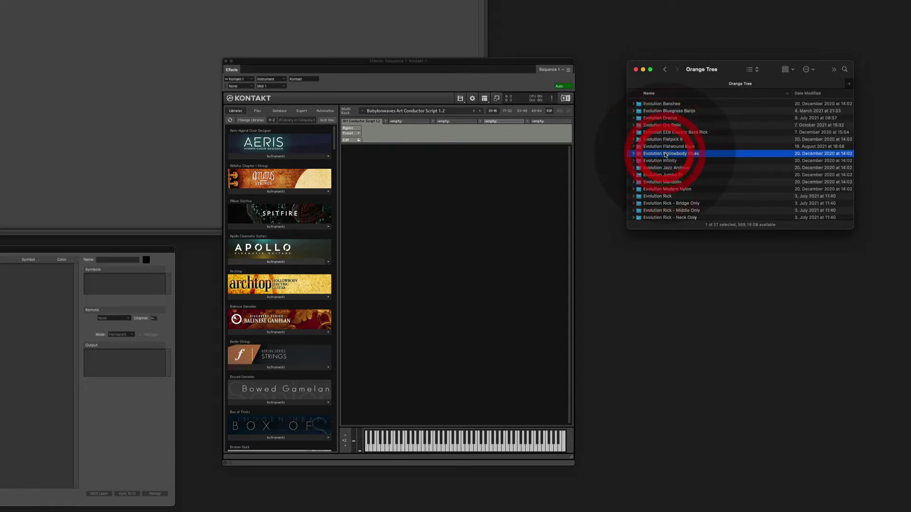
{"action": "double_click", "coordinate": [677, 125]}
{"action": "left_click", "coordinate": [663, 106]}
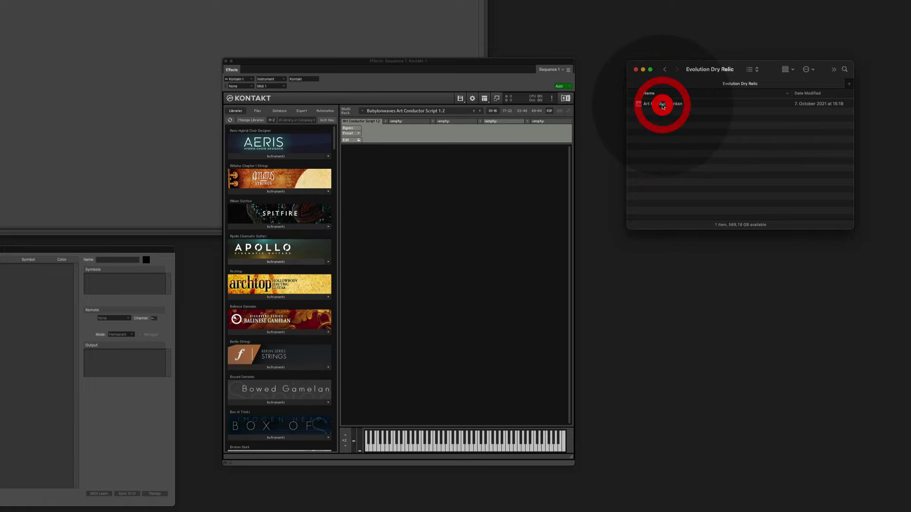
{"action": "left_click", "coordinate": [639, 104]}
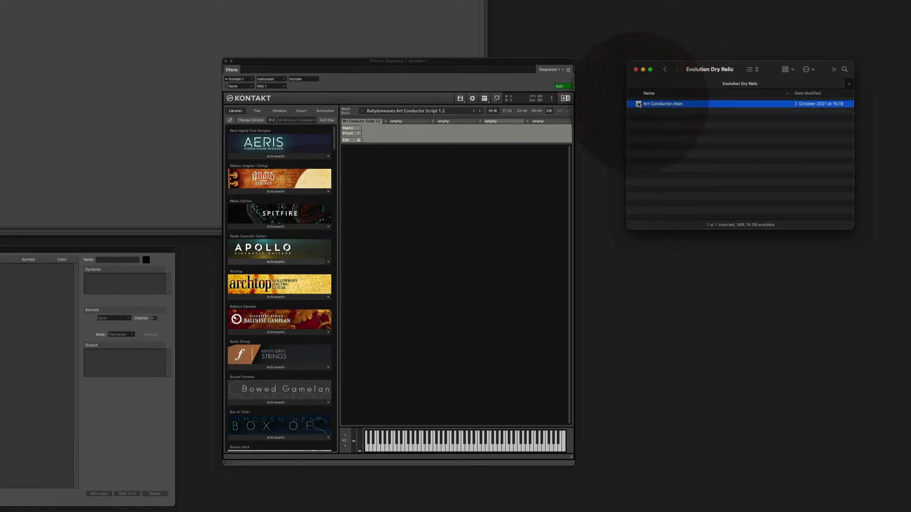
{"action": "left_click_drag", "start_coordinate": [639, 104], "coordinate": [418, 233]}
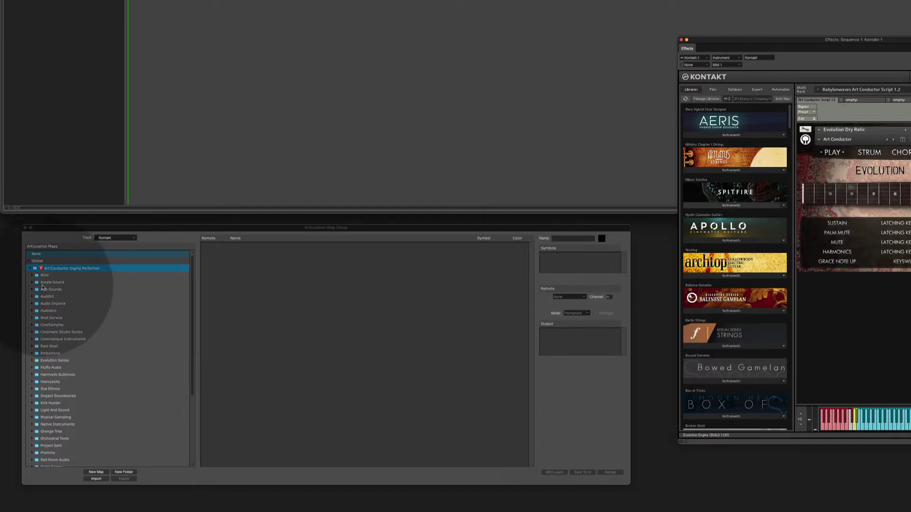
Step: Select the Evolution Dry Relic articulation map under Orange Tree in Articulation Map Setup
{"action": "left_click", "coordinate": [32, 430]}
{"action": "scroll", "coordinate": [57, 408], "scroll_direction": "down", "scroll_amount": 5}
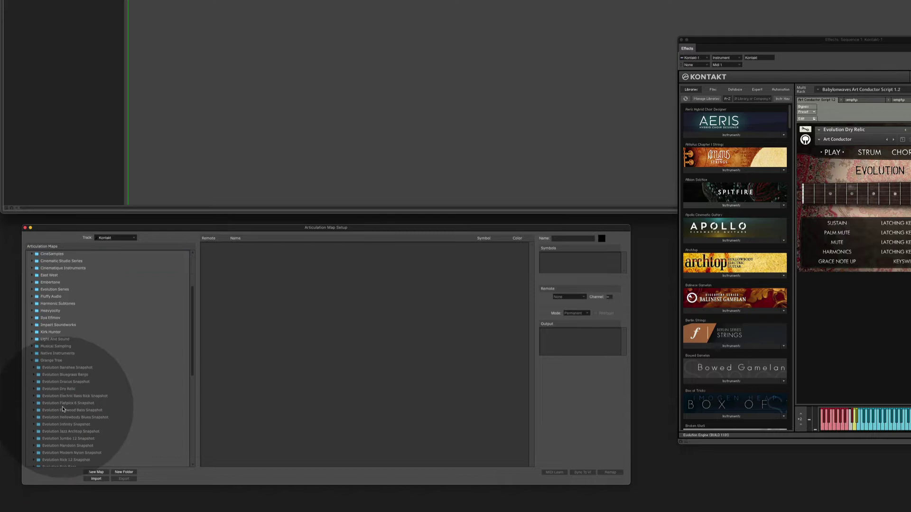
{"action": "scroll", "coordinate": [52, 404], "scroll_direction": "down", "scroll_amount": 1}
{"action": "left_click", "coordinate": [34, 383]}
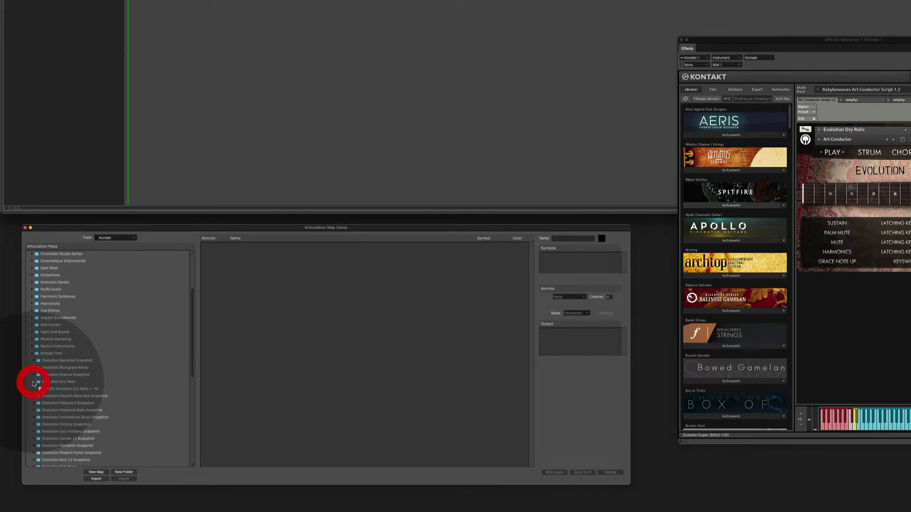
{"action": "left_click", "coordinate": [62, 389]}
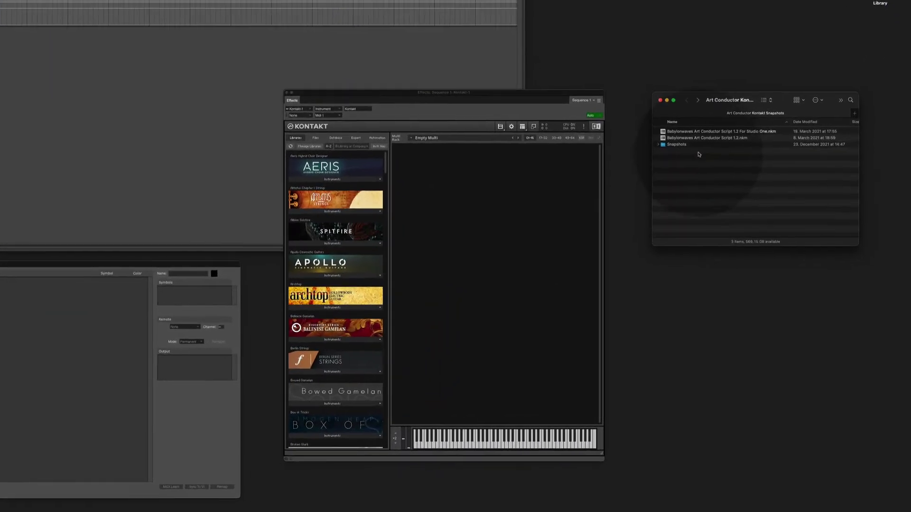
Step: Load the Art Conductor multi into Kontakt and reveal the Heavyocity FORZO V Tubas snapshots folder
{"action": "left_click_drag", "start_coordinate": [641, 114], "coordinate": [453, 180]}
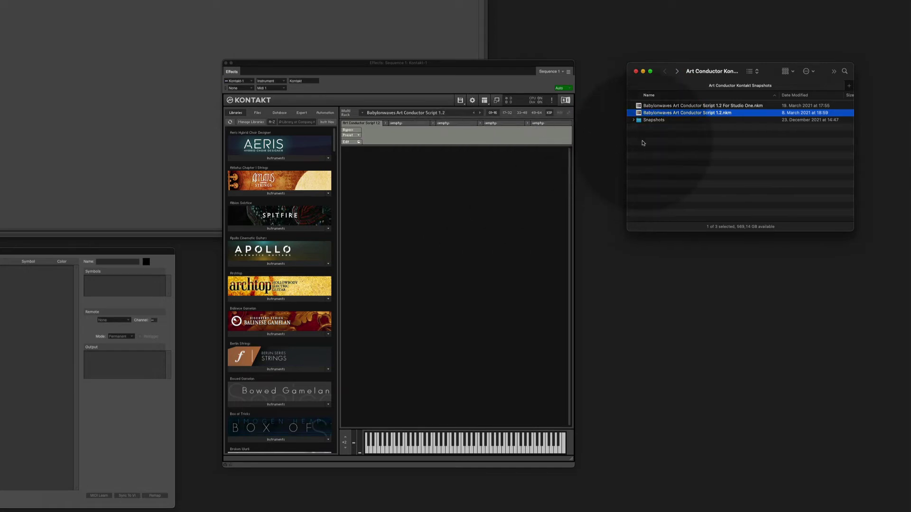
{"action": "left_click", "coordinate": [634, 121]}
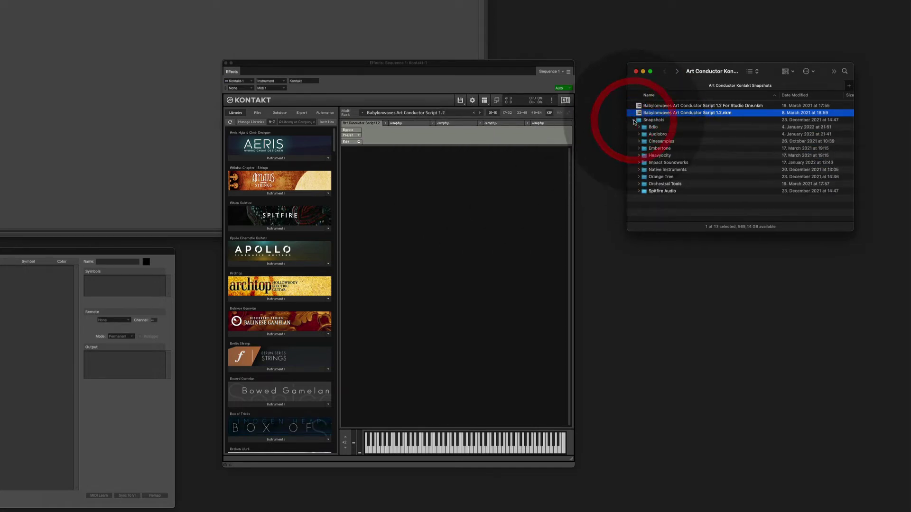
{"action": "left_click", "coordinate": [639, 155]}
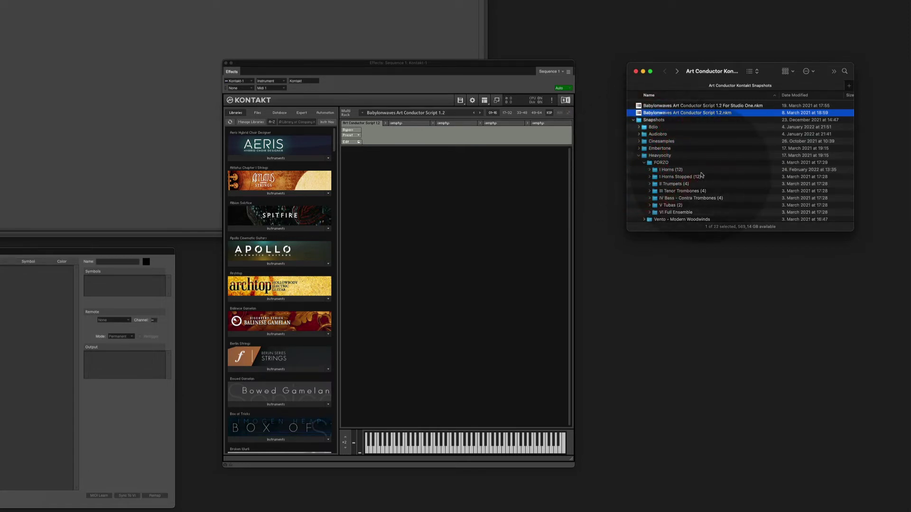
{"action": "scroll", "coordinate": [702, 175], "scroll_direction": "down", "scroll_amount": 1}
{"action": "scroll", "coordinate": [702, 176], "scroll_direction": "down", "scroll_amount": 2}
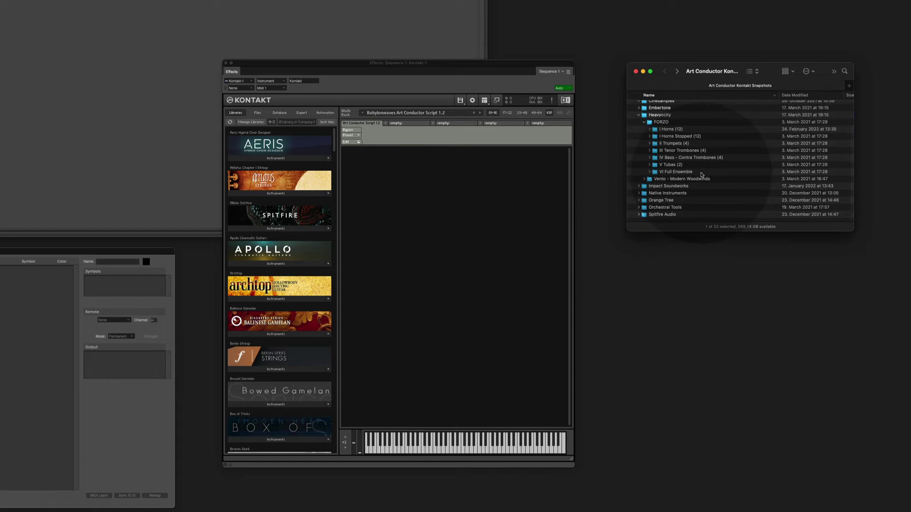
{"action": "left_click", "coordinate": [650, 165]}
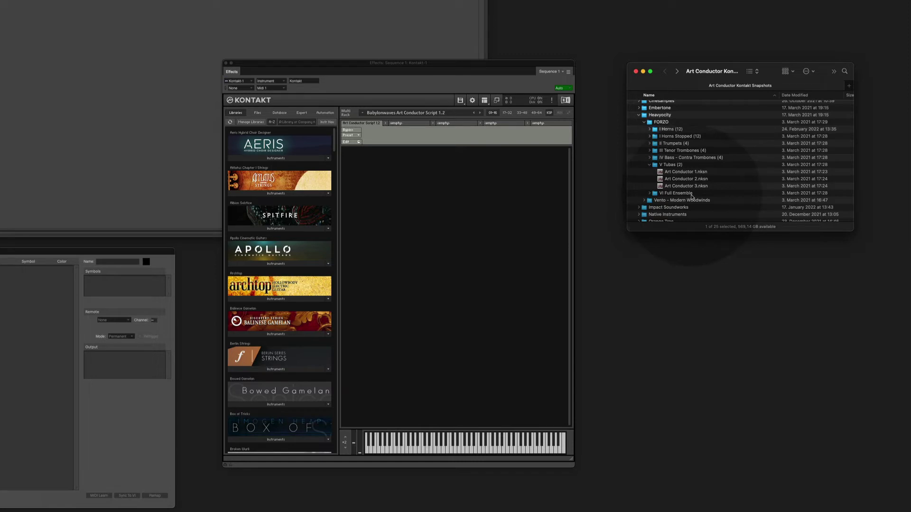
Step: Add Art Conductor 1, 2 and 3.nksn to the rack as three V Tubas instruments
{"action": "left_click_drag", "start_coordinate": [660, 174], "coordinate": [472, 187]}
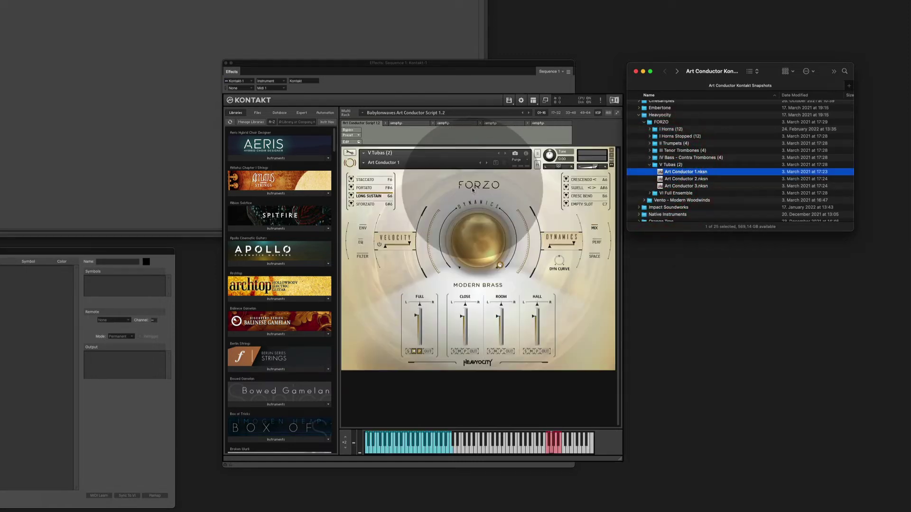
{"action": "left_click_drag", "start_coordinate": [660, 179], "coordinate": [468, 385]}
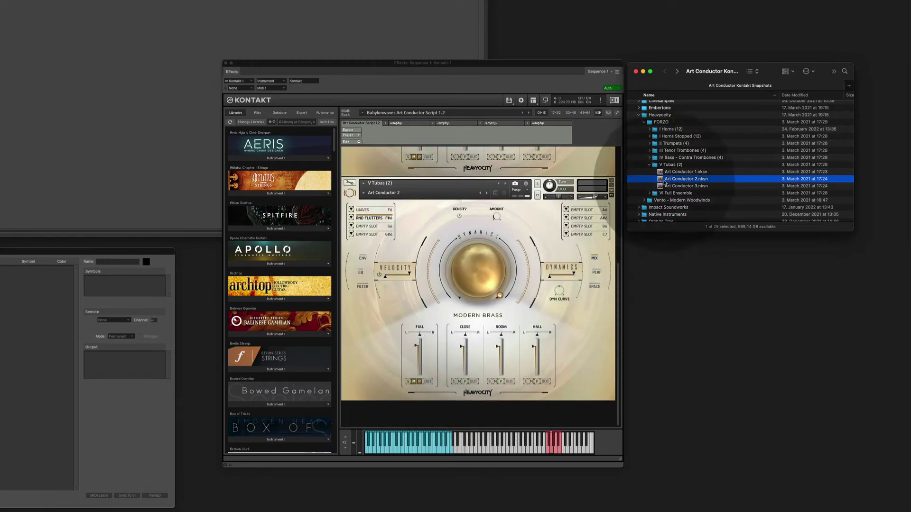
{"action": "left_click_drag", "start_coordinate": [661, 186], "coordinate": [524, 413]}
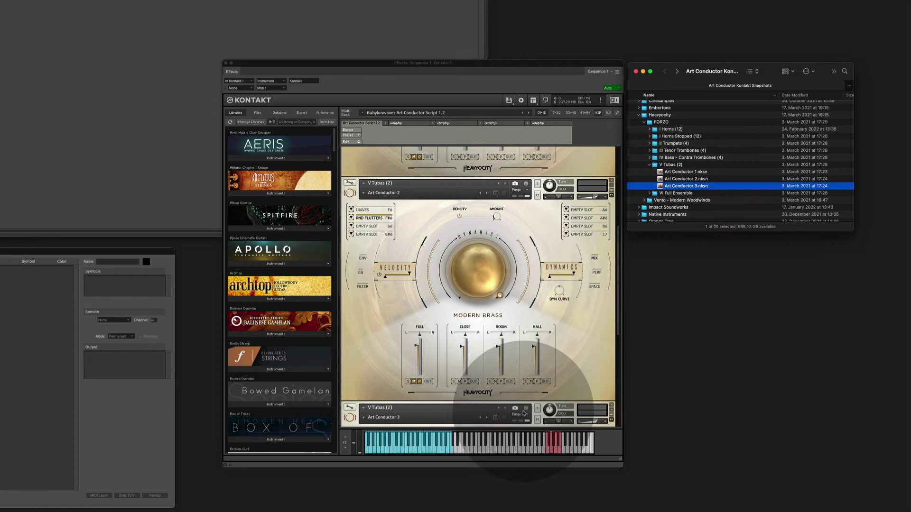
{"action": "scroll", "coordinate": [524, 341], "scroll_direction": "up", "scroll_amount": 5}
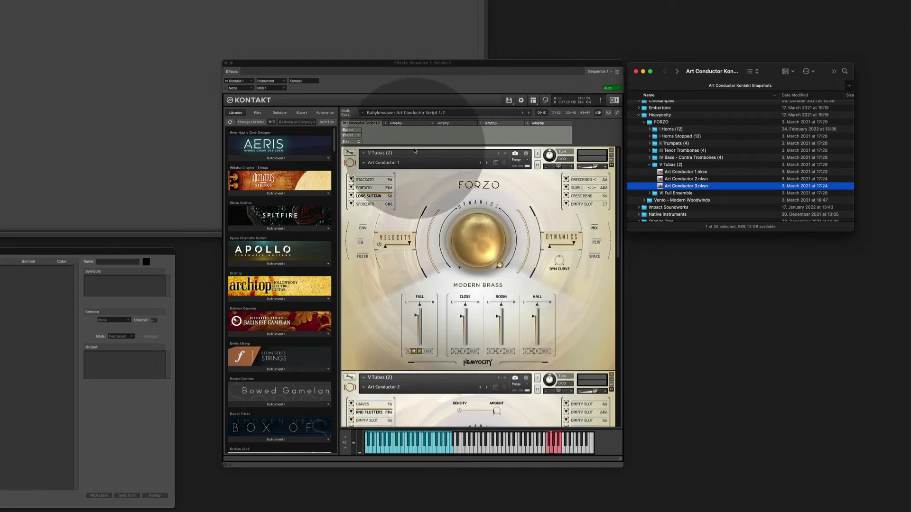
Step: Set the first V Tubas instrument to receive MIDI on port A channel 1
{"action": "left_click", "coordinate": [417, 178]}
{"action": "left_click", "coordinate": [525, 154]}
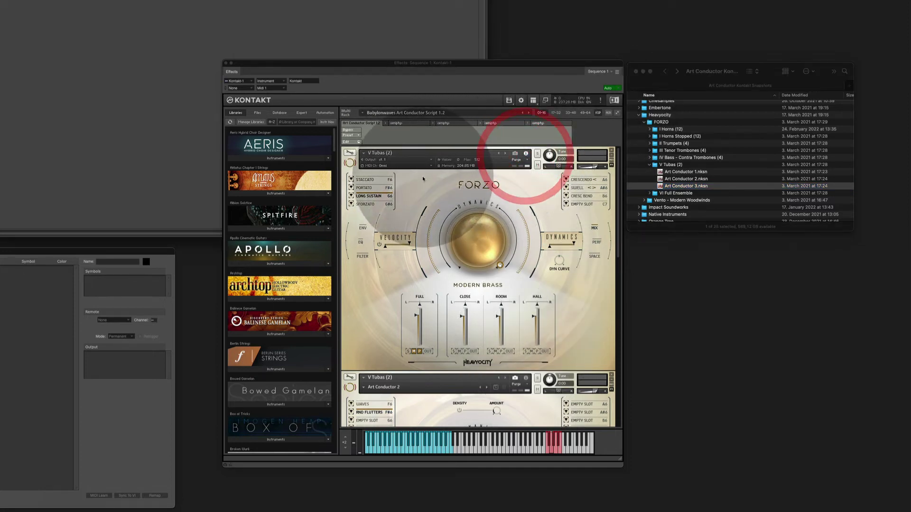
{"action": "left_click", "coordinate": [392, 165]}
{"action": "mouse_move", "coordinate": [393, 177]}
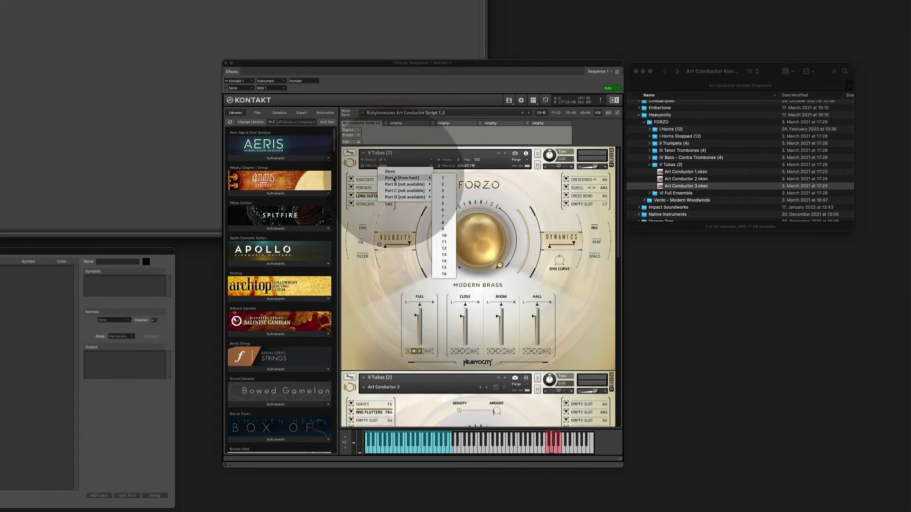
{"action": "left_click", "coordinate": [448, 179]}
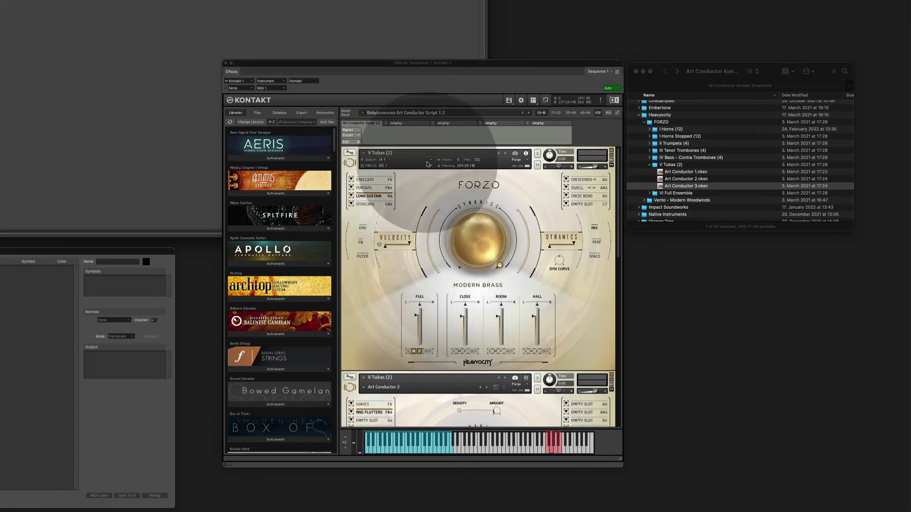
Step: Confirm the first instrument is loaded from the Art Conductor 1 snapshot
{"action": "left_click", "coordinate": [515, 154]}
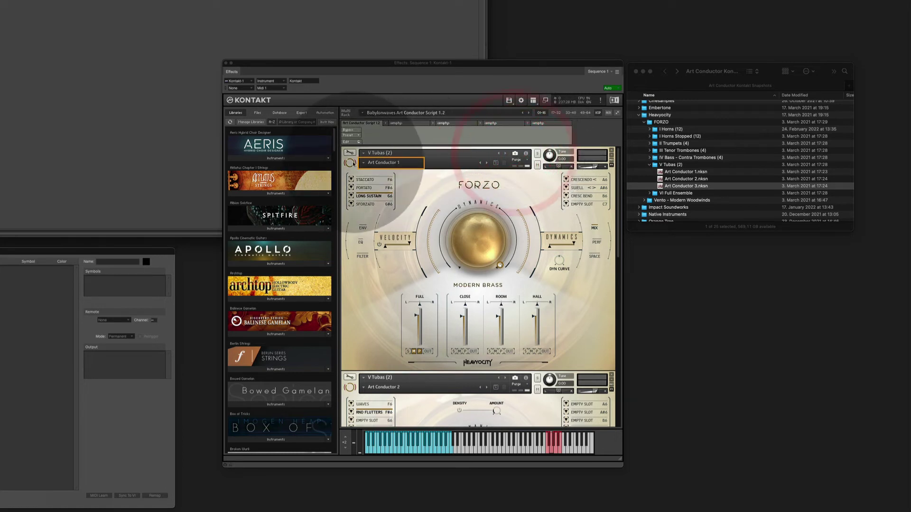
{"action": "left_click", "coordinate": [660, 173]}
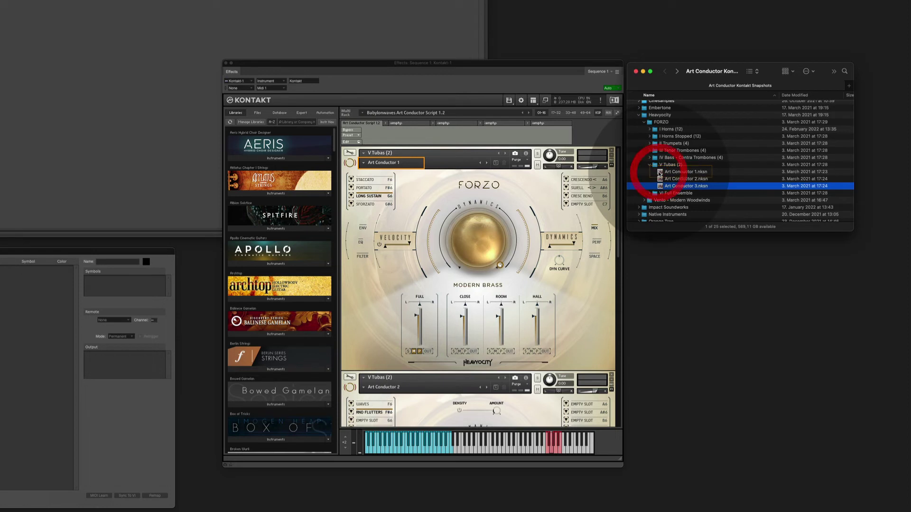
{"action": "left_click", "coordinate": [526, 153]}
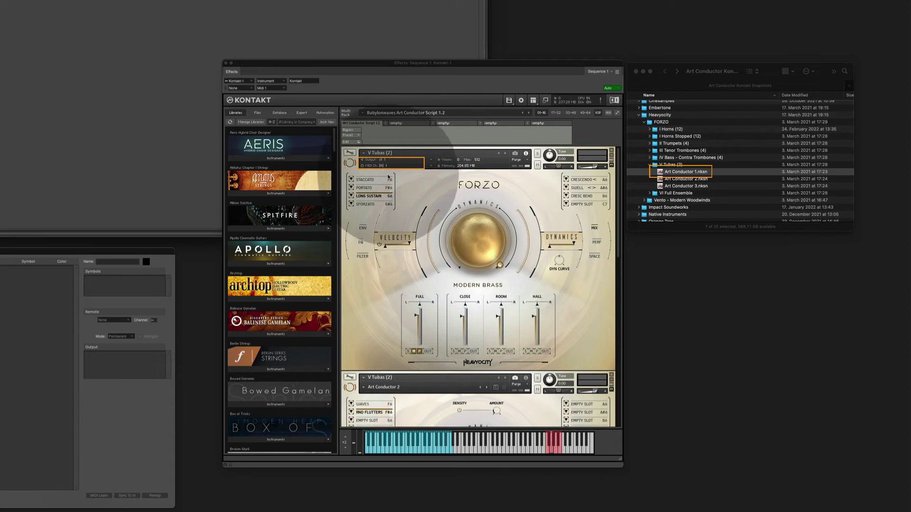
Step: Set the second V Tubas instrument to MIDI port A channel 2
{"action": "scroll", "coordinate": [444, 231], "scroll_direction": "down", "scroll_amount": 3}
{"action": "scroll", "coordinate": [444, 231], "scroll_direction": "down", "scroll_amount": 6}
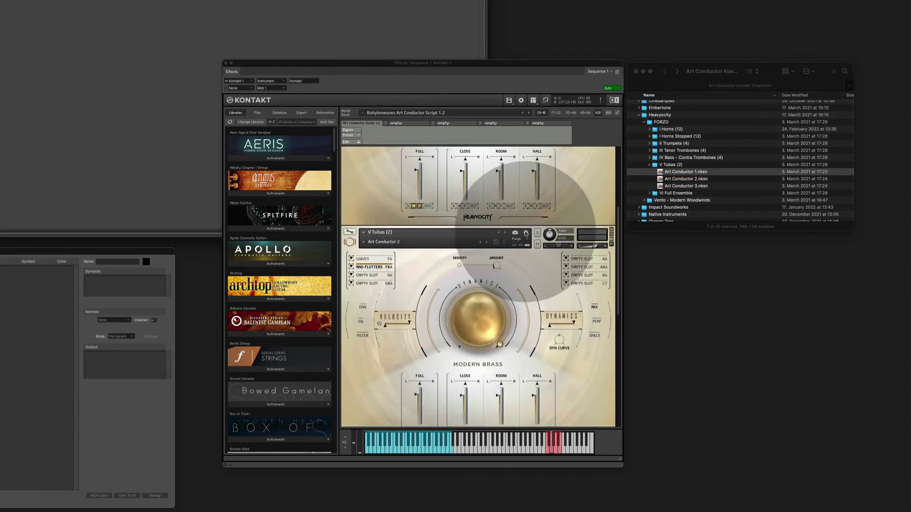
{"action": "left_click", "coordinate": [524, 232]}
{"action": "left_click", "coordinate": [385, 245]}
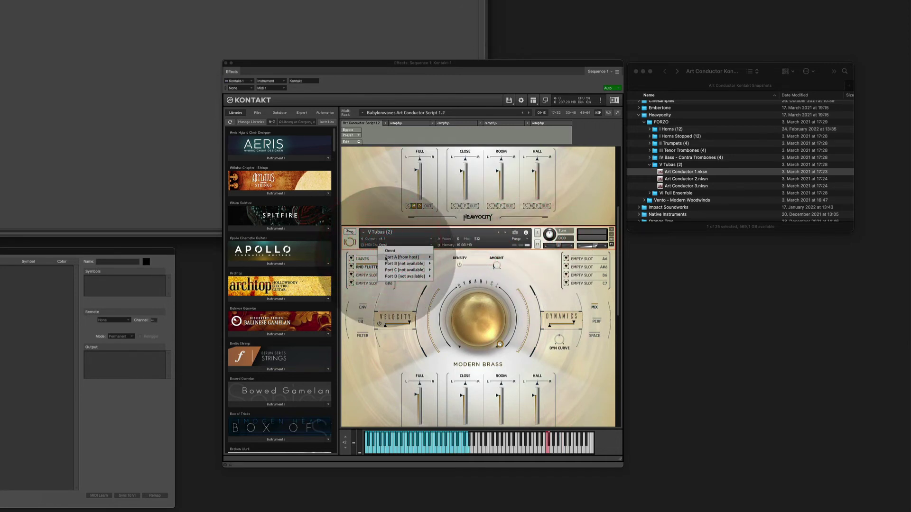
{"action": "mouse_move", "coordinate": [408, 257]}
{"action": "left_click", "coordinate": [450, 264]}
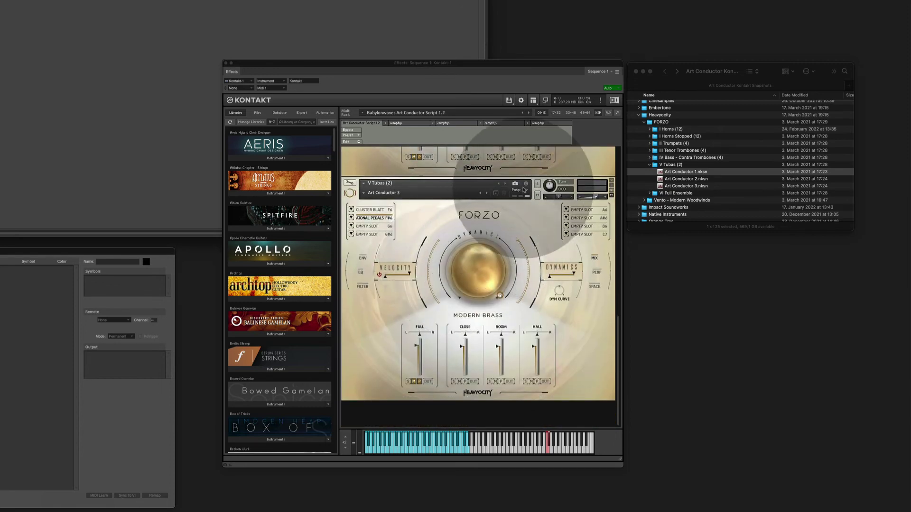
Step: Set the third V Tubas instrument to MIDI port A channel 3
{"action": "left_click", "coordinate": [525, 183]}
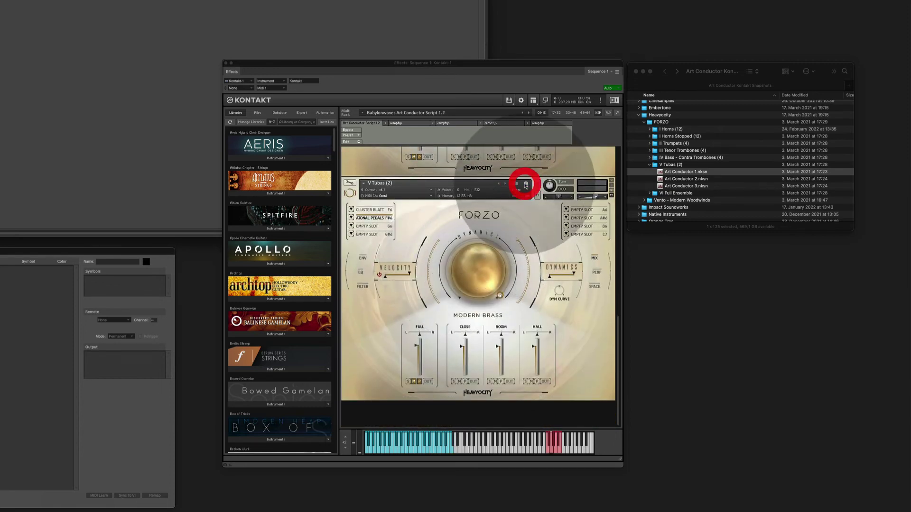
{"action": "left_click", "coordinate": [382, 196]}
{"action": "mouse_move", "coordinate": [400, 208]}
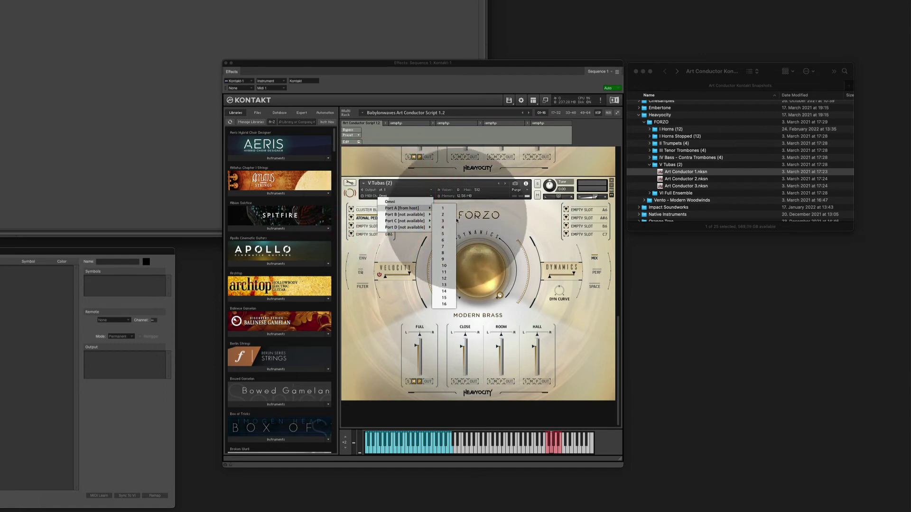
{"action": "left_click", "coordinate": [443, 221]}
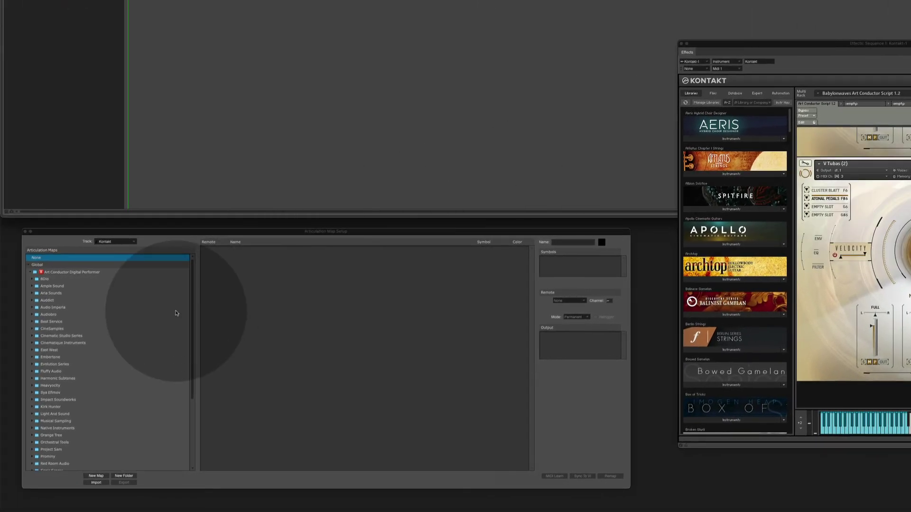
Step: Load the HYFZ Tuba CB -SL map from Heavyocity > FORZO Snapshot > V Tubas
{"action": "left_click", "coordinate": [32, 386]}
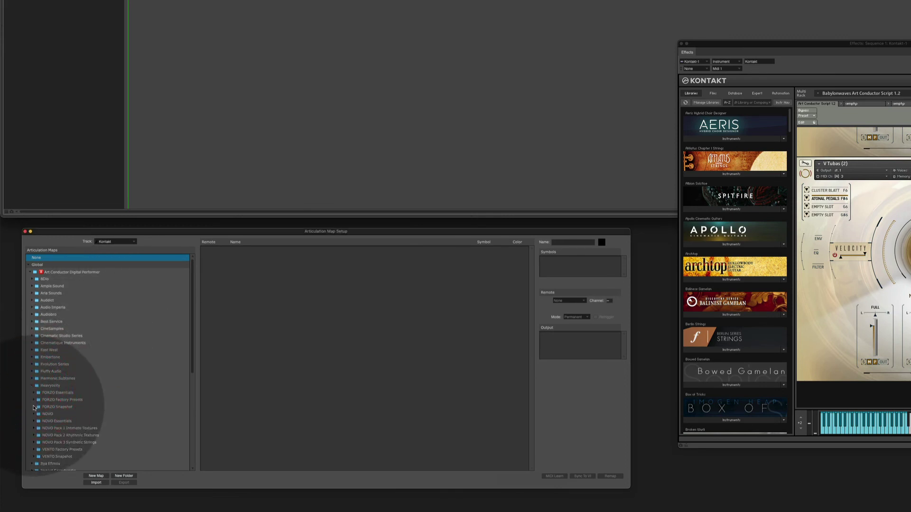
{"action": "left_click", "coordinate": [34, 407]}
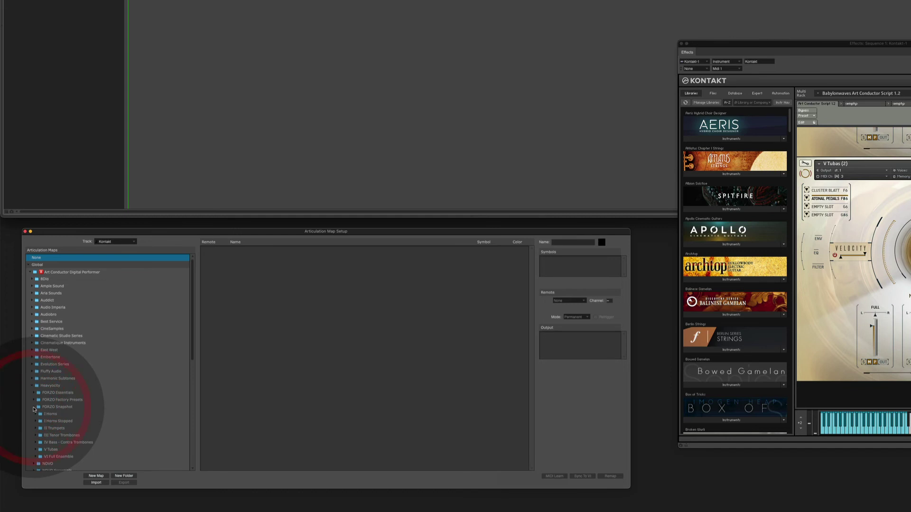
{"action": "scroll", "coordinate": [34, 409], "scroll_direction": "down", "scroll_amount": 6}
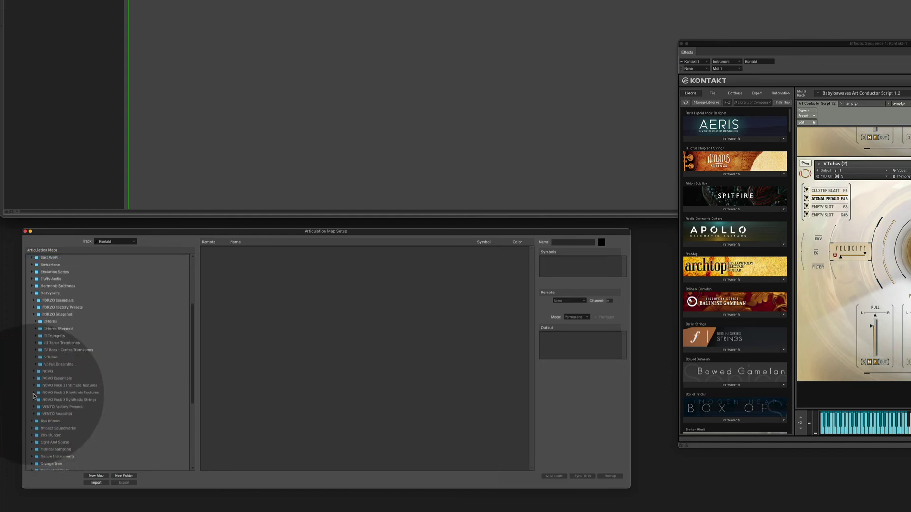
{"action": "left_click", "coordinate": [35, 357]}
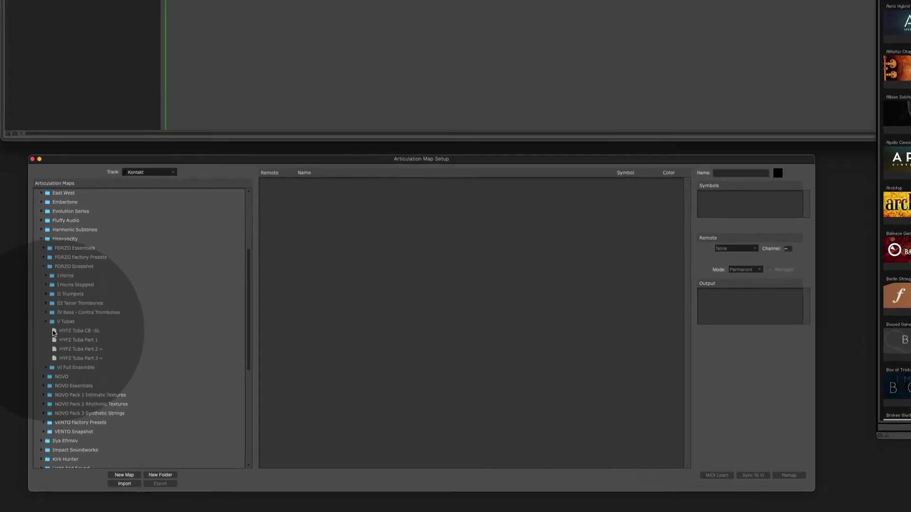
{"action": "left_click", "coordinate": [42, 364]}
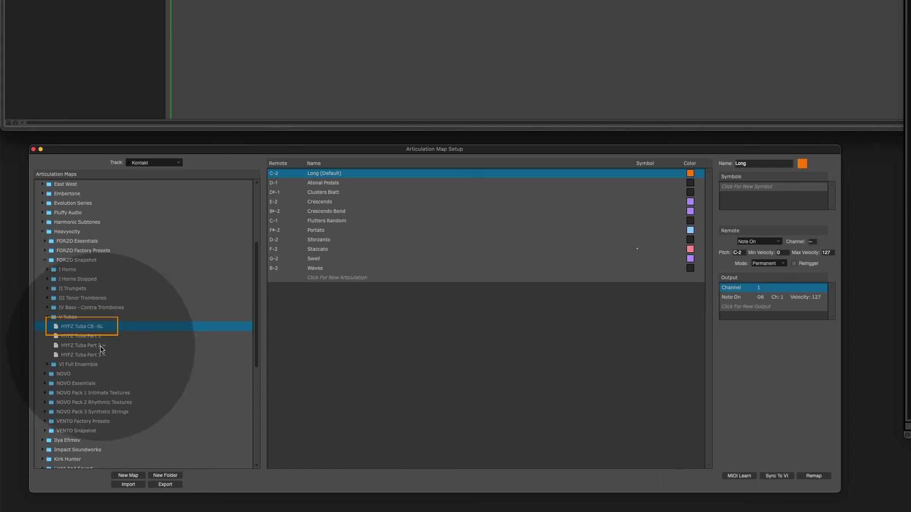
{"action": "left_click", "coordinate": [56, 329]}
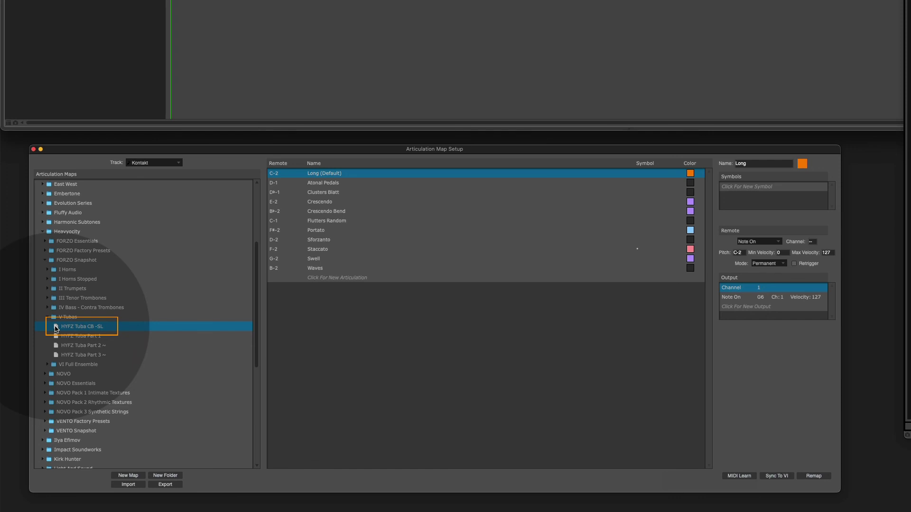